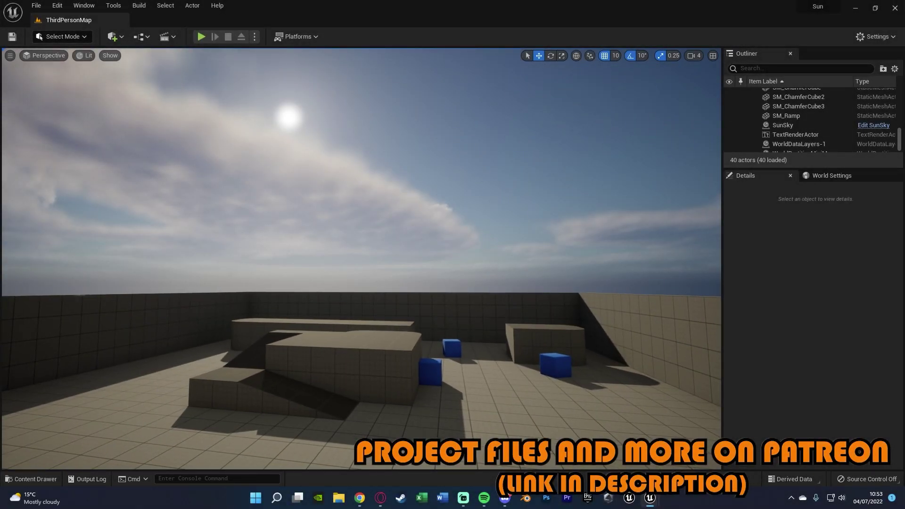
Look around the level to examine the sun, the clouds and the shadows cast on the geometry.
right_click_drag(303, 151, 260, 119)
key("w")
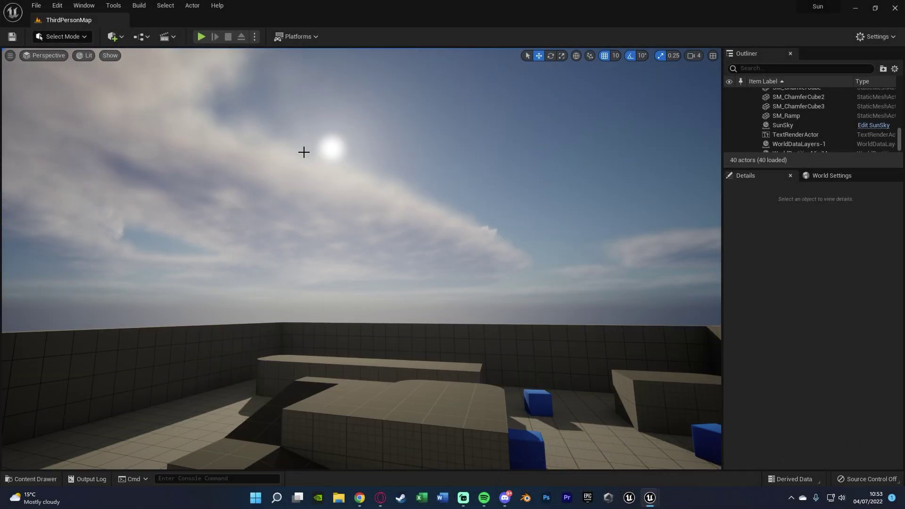
right_click_drag(367, 210, 330, 212)
key("w")
key("d")
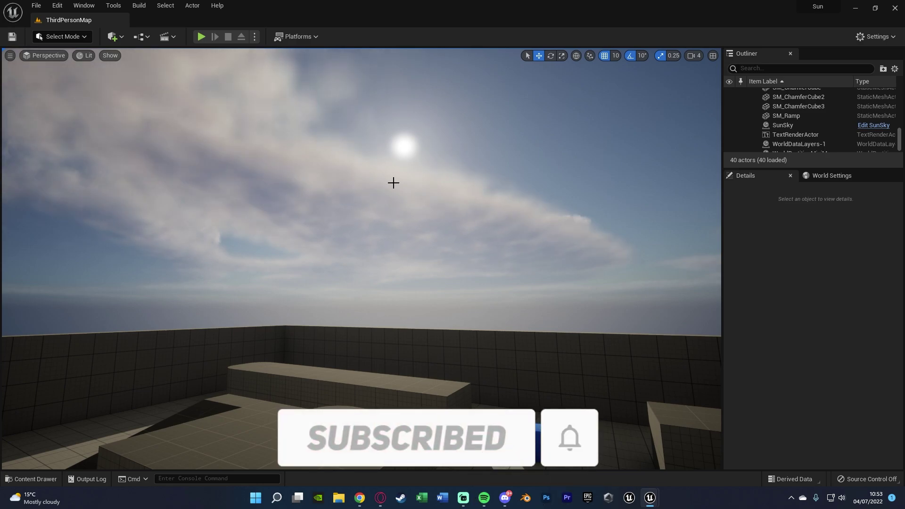
right_click_drag(394, 182, 425, 193)
key("d")
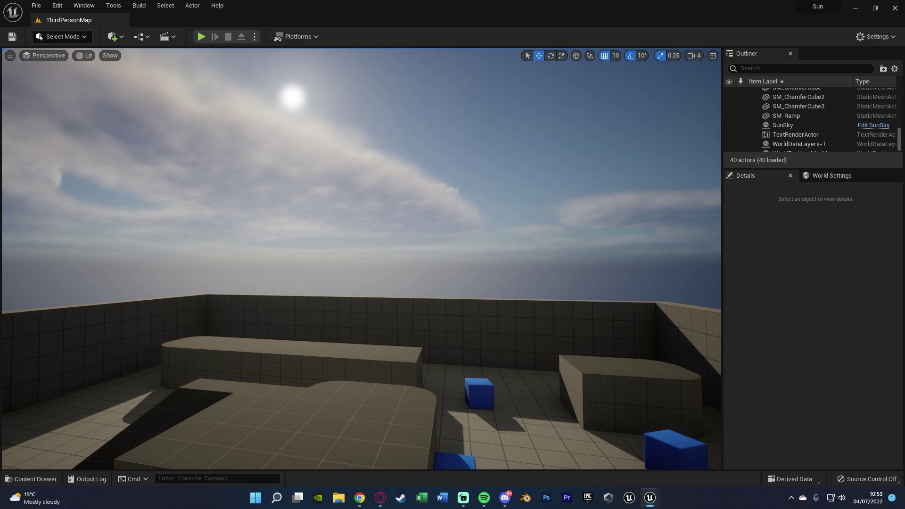
mouse_move(336, 83)
right_mouse_down()
mouse_move(326, 71)
mouse_move(340, 61)
mouse_move(336, 84)
right_mouse_up()
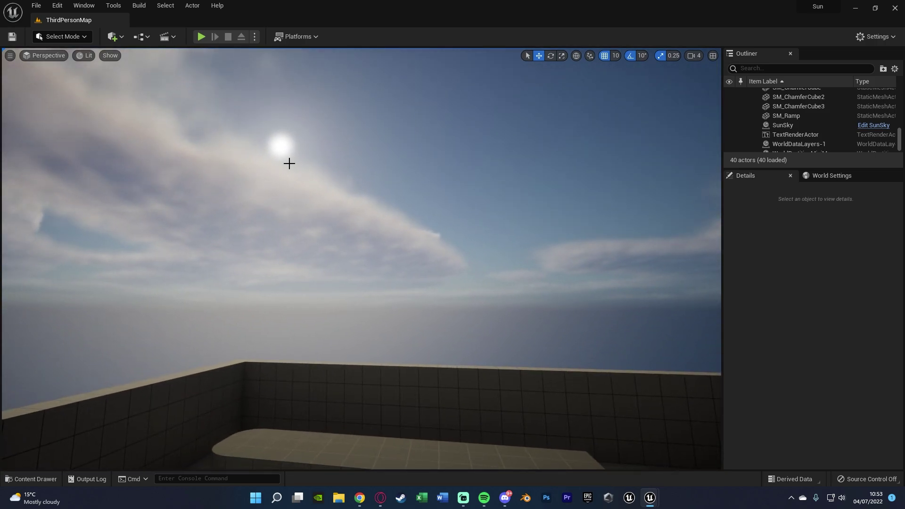
mouse_move(289, 163)
right_mouse_down()
mouse_move(282, 156)
mouse_move(289, 163)
right_mouse_up()
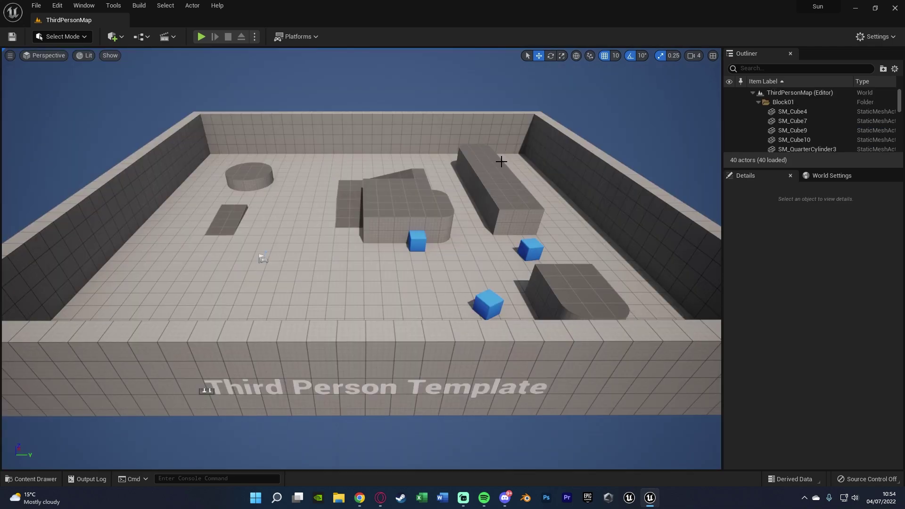
Enable the Sun Position Calculator plugin, restart the editor and close the plugin browser.
left_click(55, 6)
left_click(80, 154)
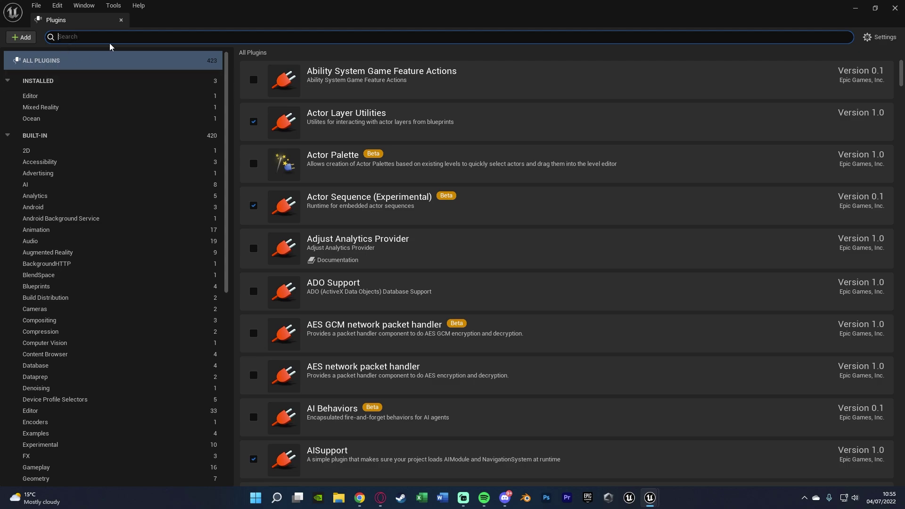
type("sun posi")
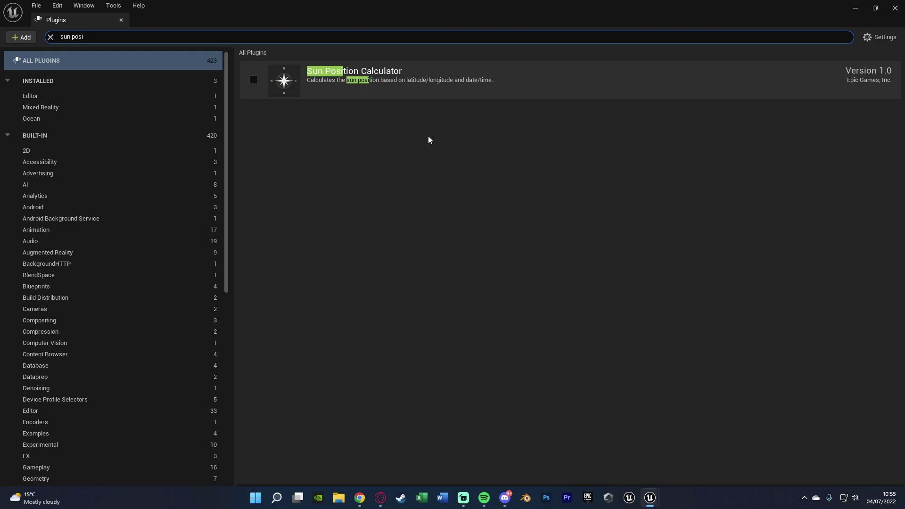
left_click(253, 80)
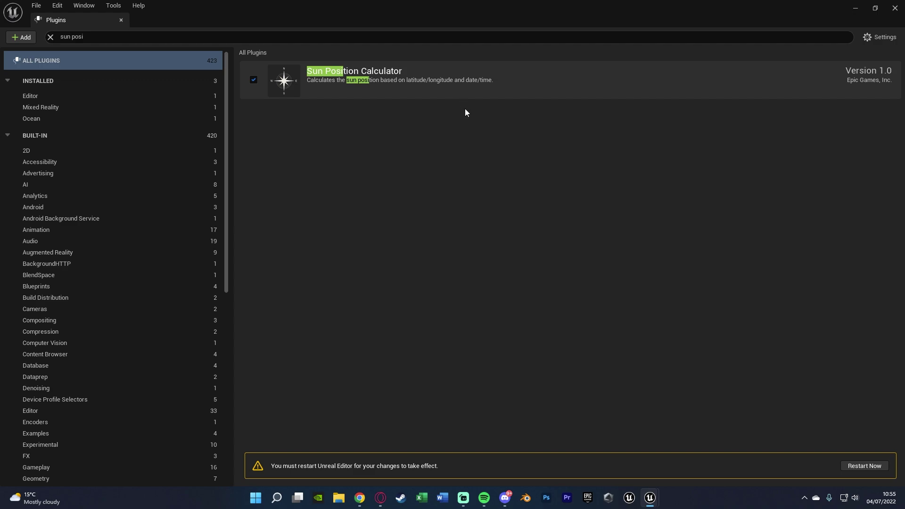
left_click(879, 467)
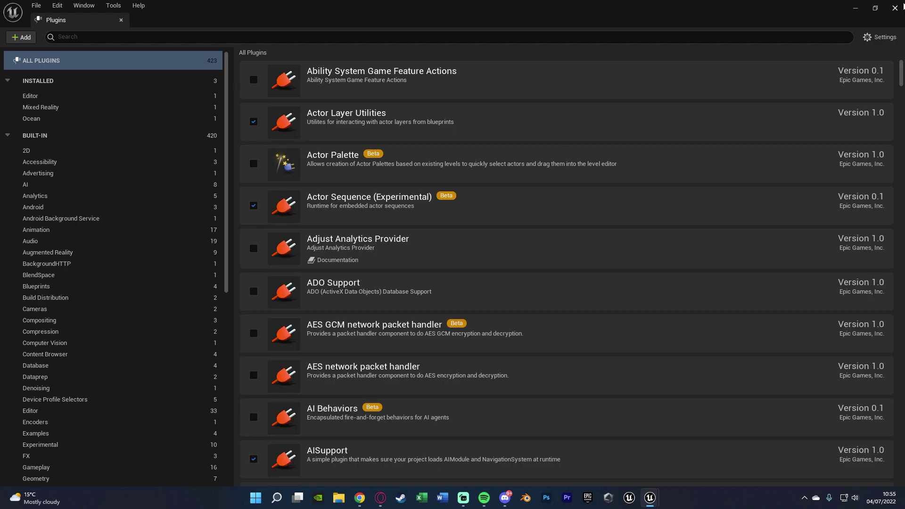
left_click(895, 8)
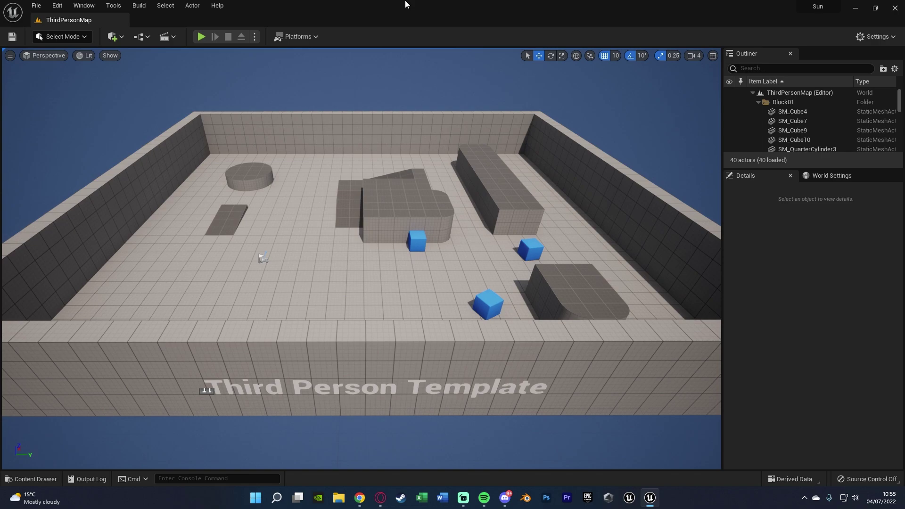
Find the Sun Position Calculator Content folder among the engine plugins and open it to list its assets.
key("ctrl+space")
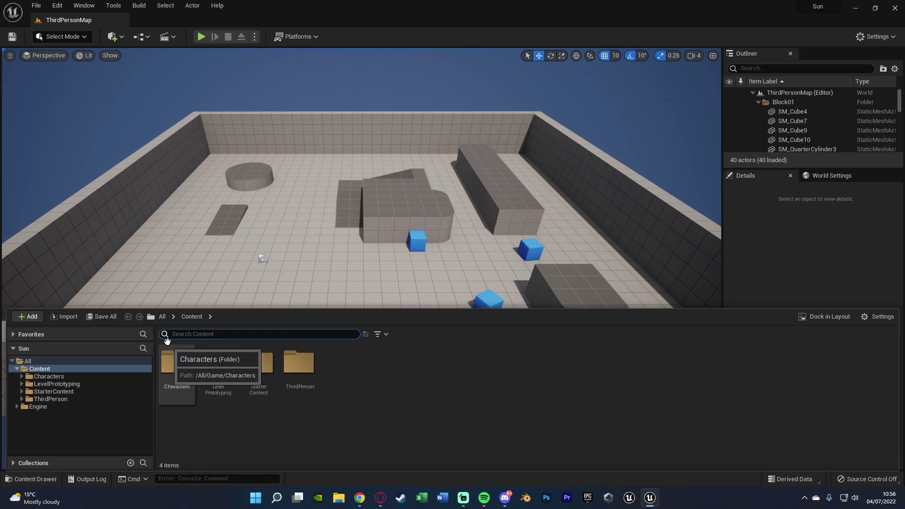
left_click(148, 318)
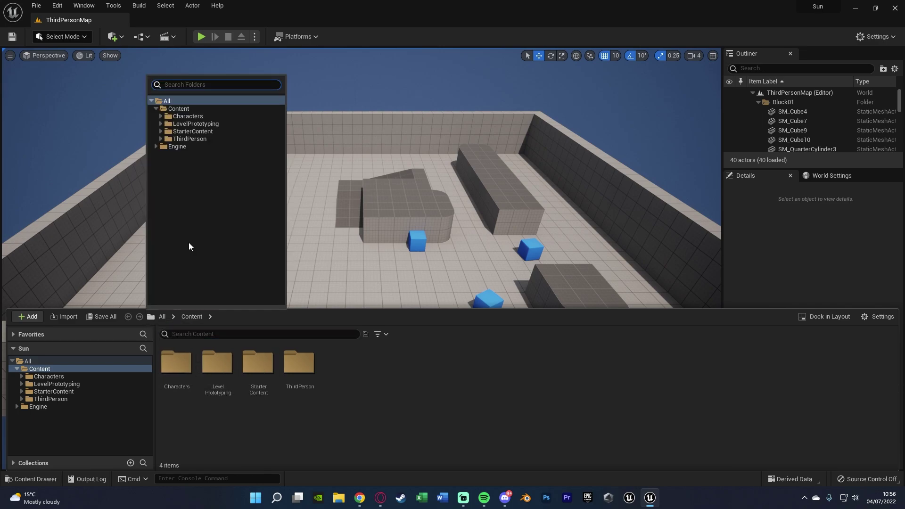
left_click(156, 146)
left_click(161, 168)
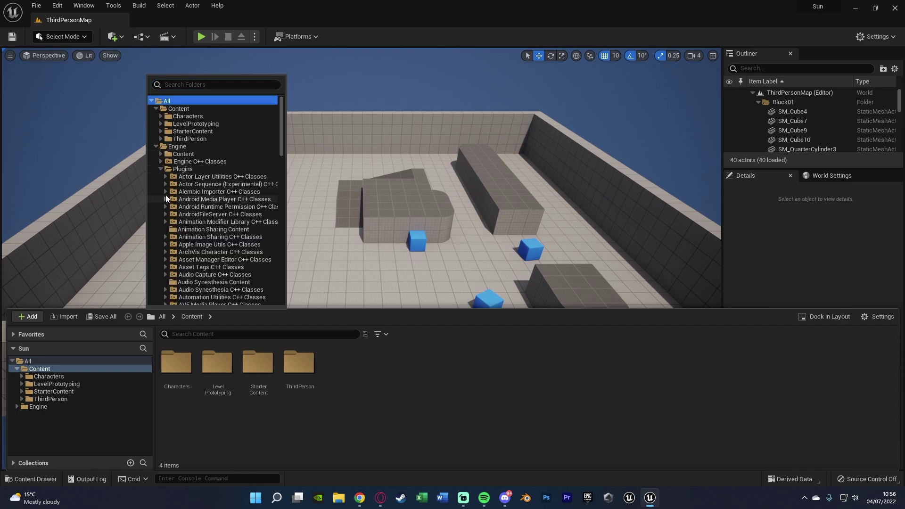
left_click(160, 168)
left_click(156, 146)
left_click(196, 83)
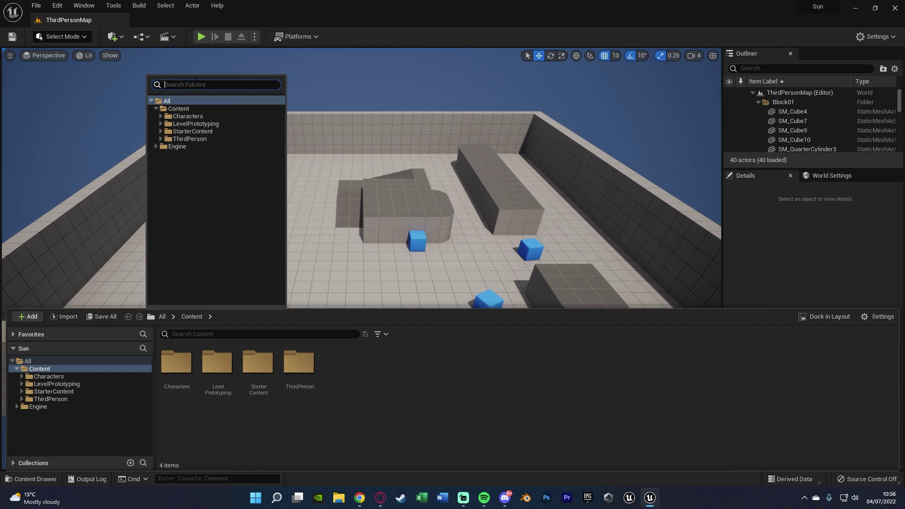
type("sun")
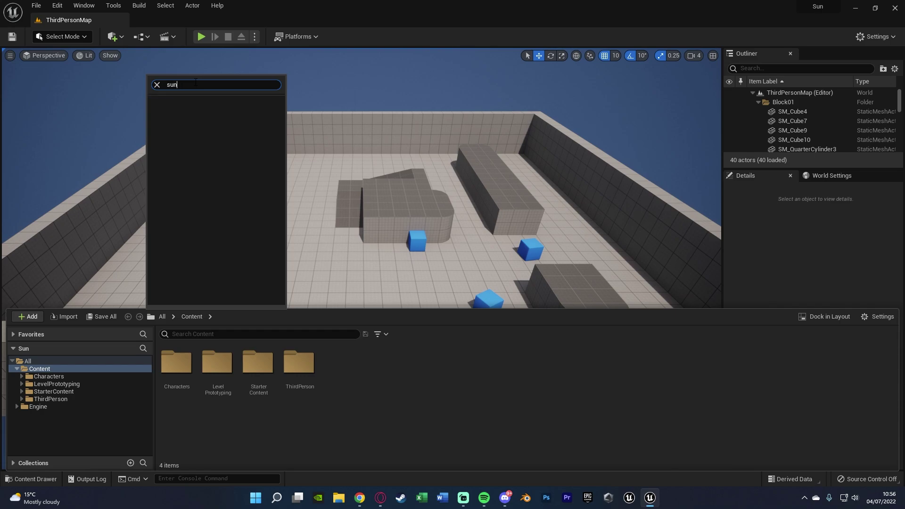
type("b posi")
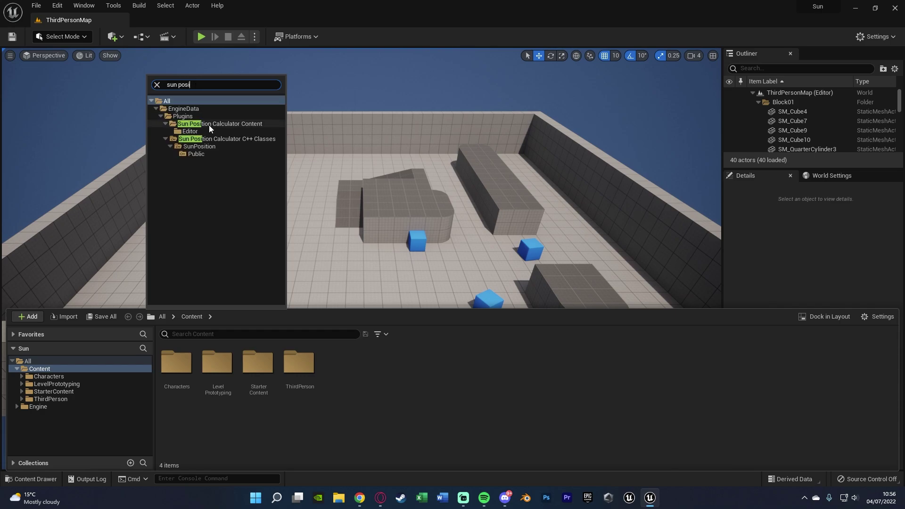
left_click(262, 123)
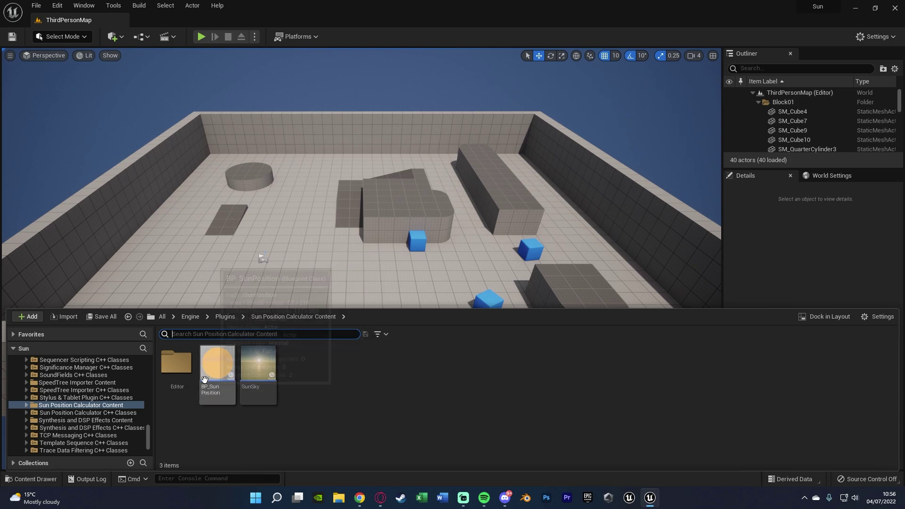
left_click(176, 366)
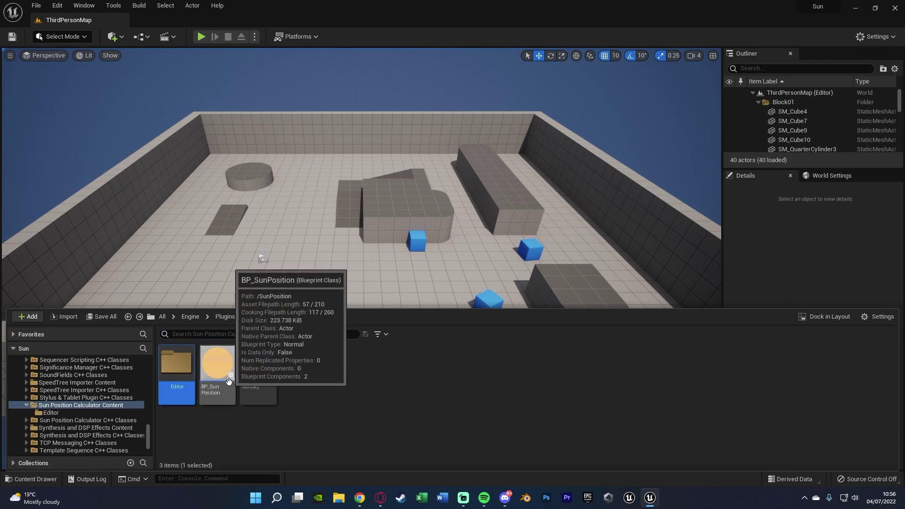
Place a SunSky actor on the level floor at about X 1340, Y 1100, Z 0 and view it up close.
left_click_drag(231, 375, 277, 231)
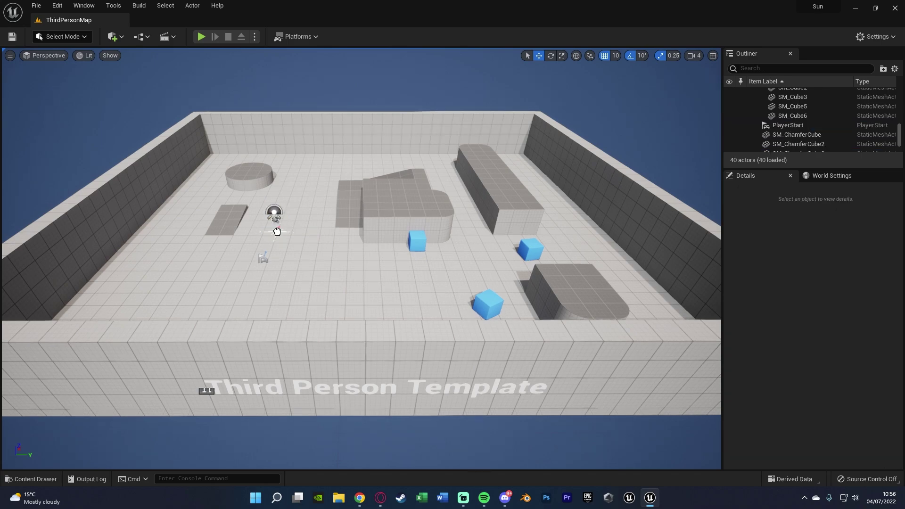
left_click_drag(277, 232, 277, 231)
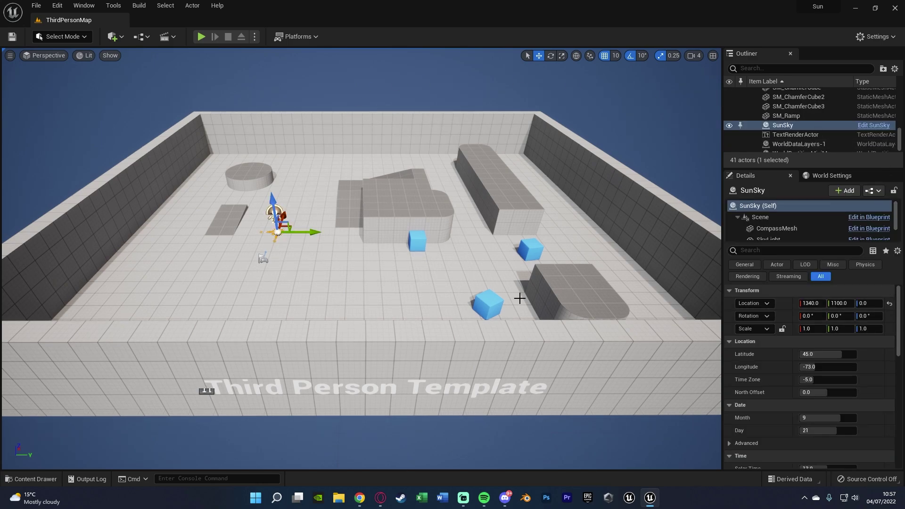
right_click_drag(504, 299, 735, 207)
key("w")
key("a")
right_click_drag(374, 278, 374, 277)
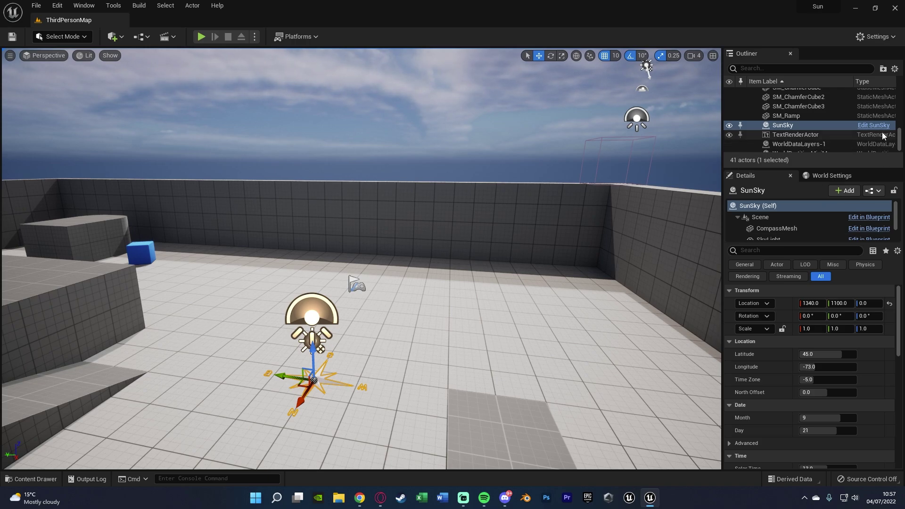
Open the SunSky blueprint and examine the light settings of its DirectionalLight component.
left_click(867, 125)
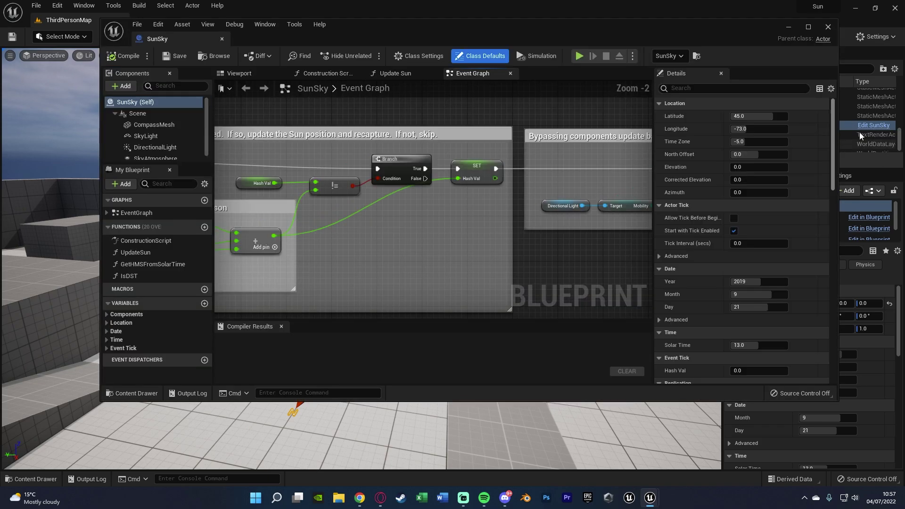
double_click(546, 29)
left_click(68, 130)
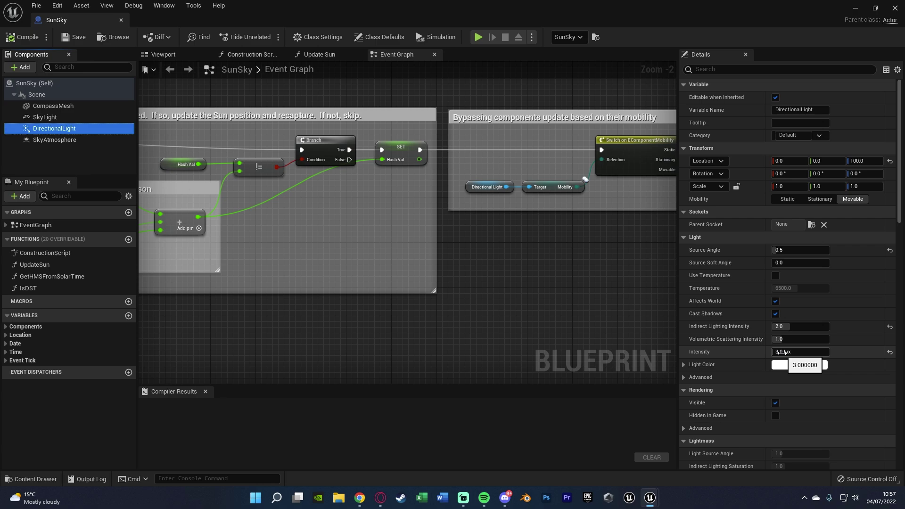
left_click(855, 8)
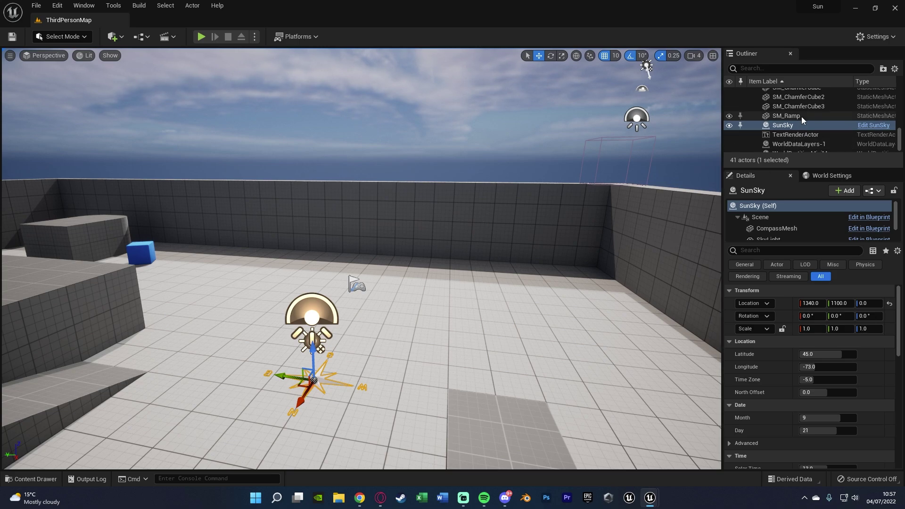
Compare the light settings of the level's own DirectionalLight with those of the SunSky blueprint's light.
scroll(803, 117, "up", 4)
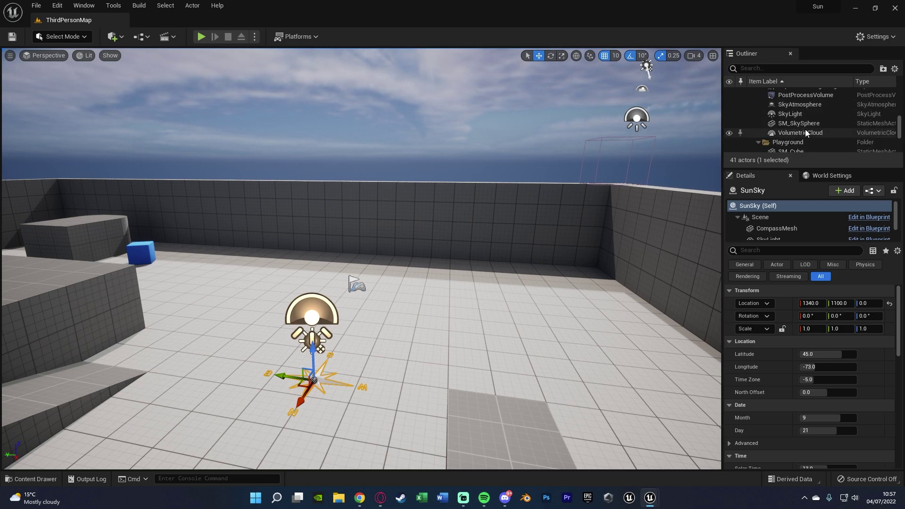
scroll(804, 123, "up", 2)
left_click(811, 92)
scroll(818, 388, "down", 3)
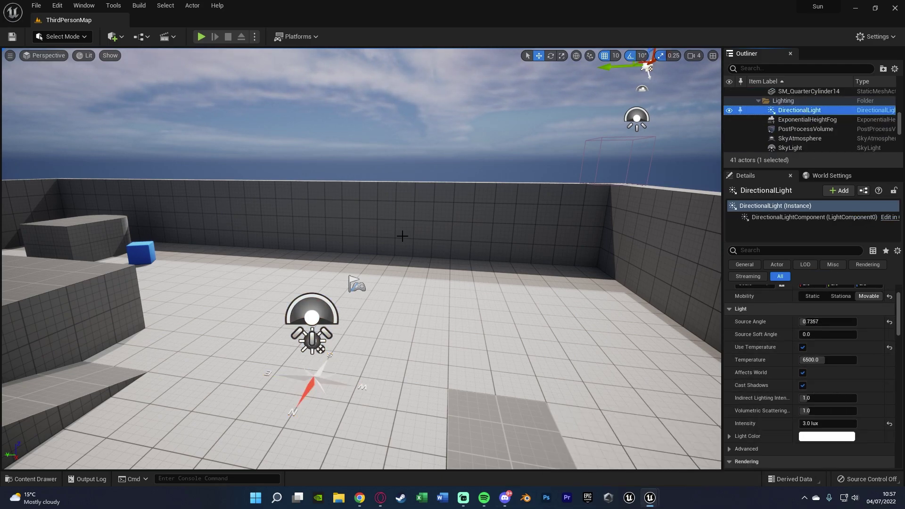
key("alt+Tab")
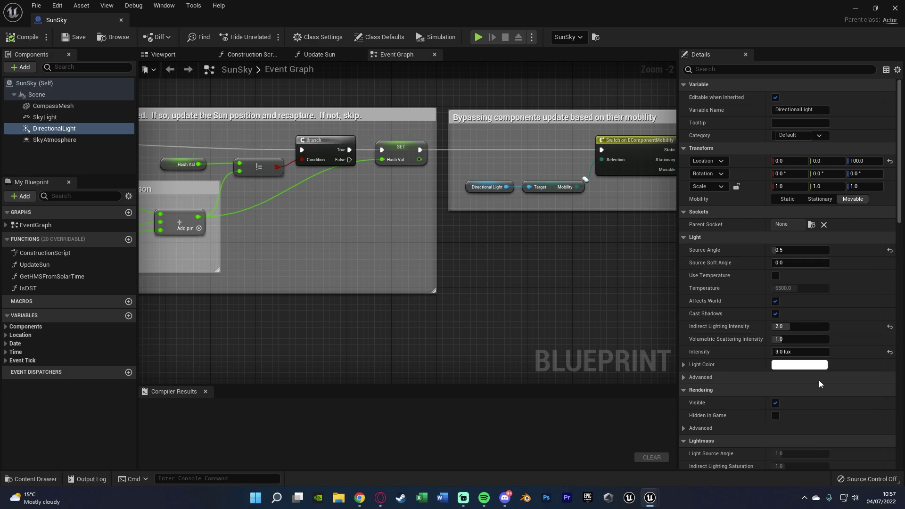
left_click_drag(735, 16, 792, 3)
left_click(855, 8)
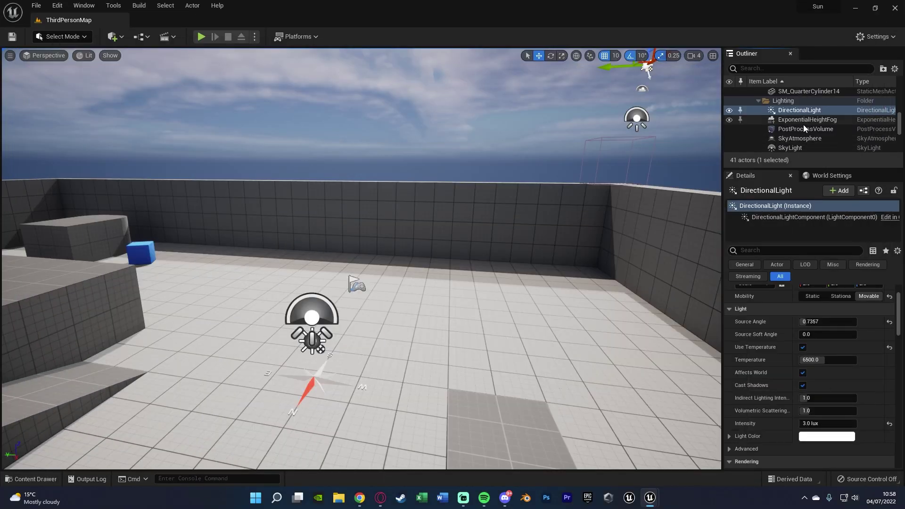
Delete the original DirectionalLight from the level's Lighting folder.
left_click(829, 111)
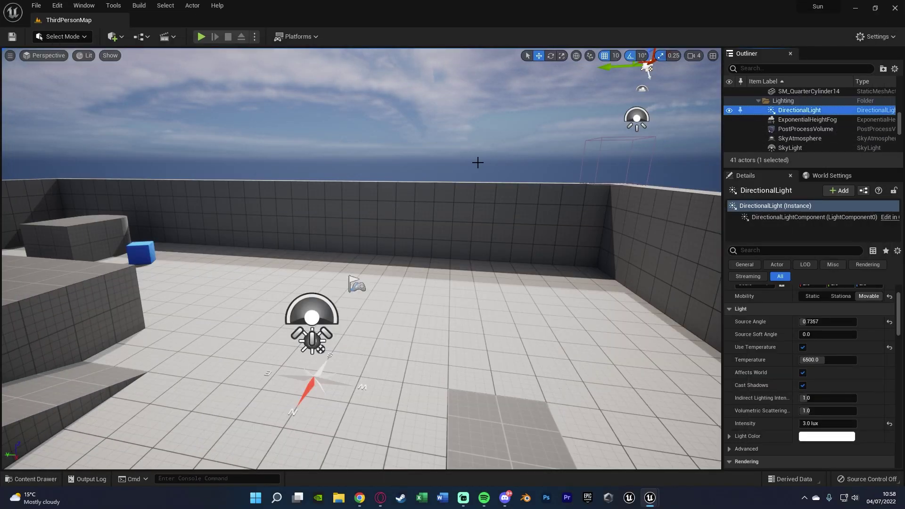
key("Delete")
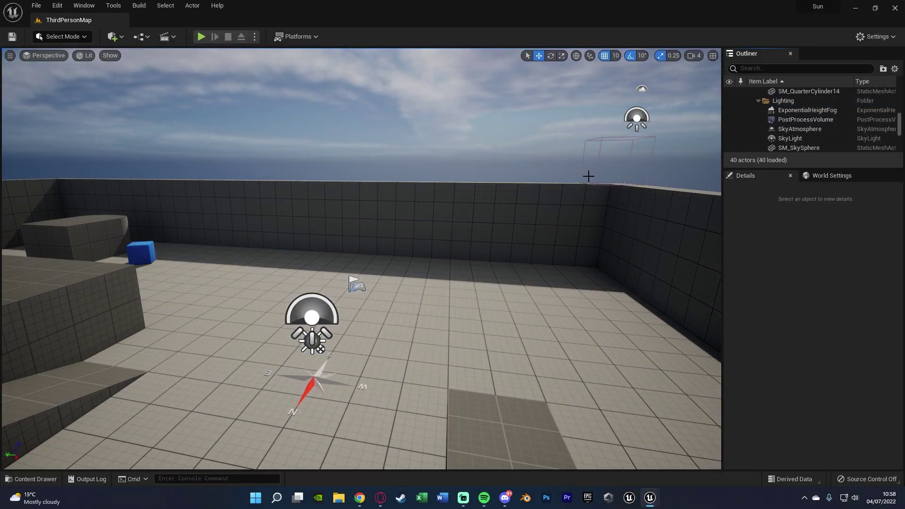
right_click_drag(379, 165, 348, 141)
right_click_drag(407, 224, 509, 255)
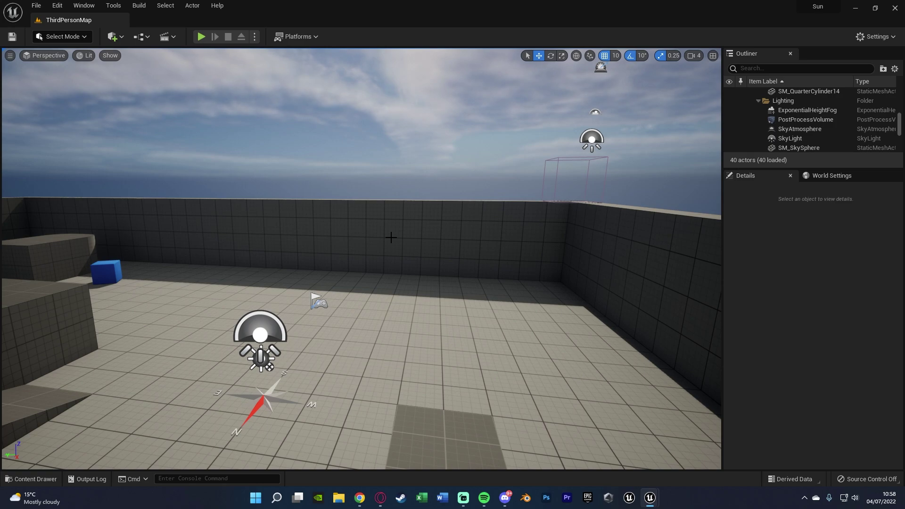
Select the SunSky actor in the level and focus on its compass to examine the directions.
right_click_drag(391, 238, 365, 309)
left_click(321, 281)
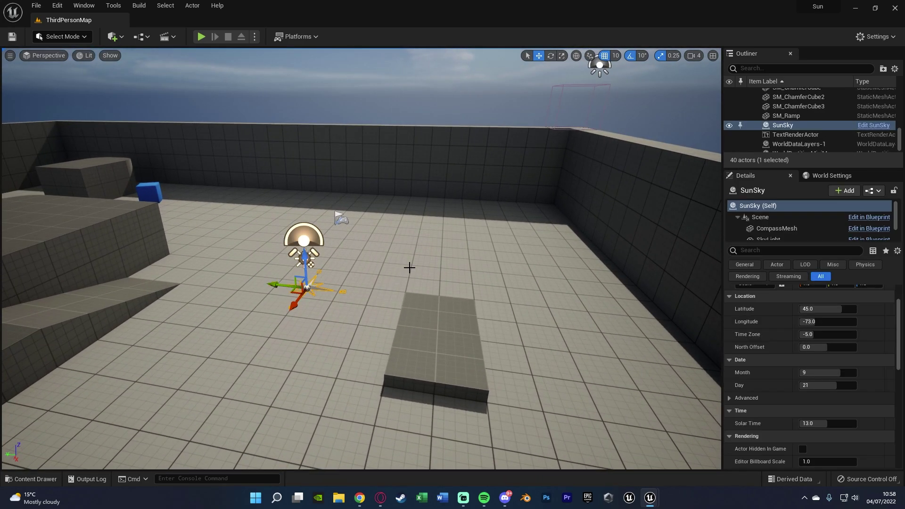
key("f")
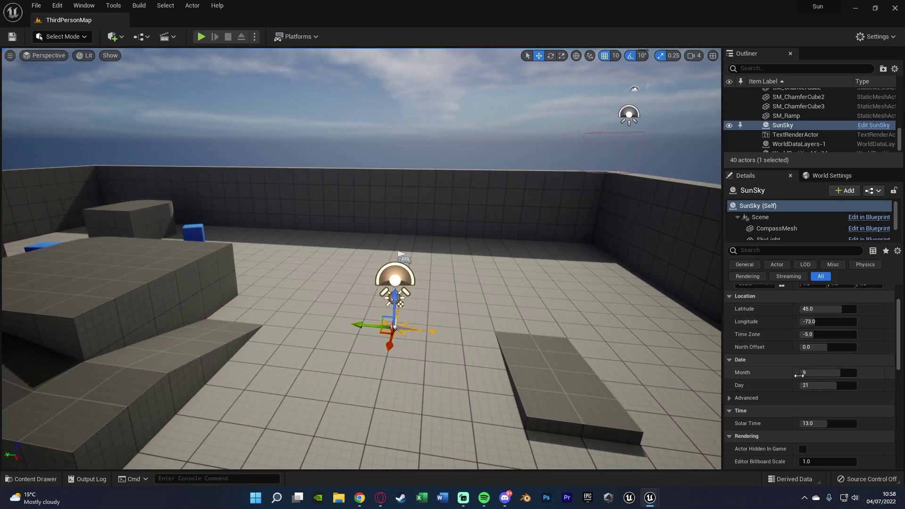
right_click_drag(519, 283, 330, 354)
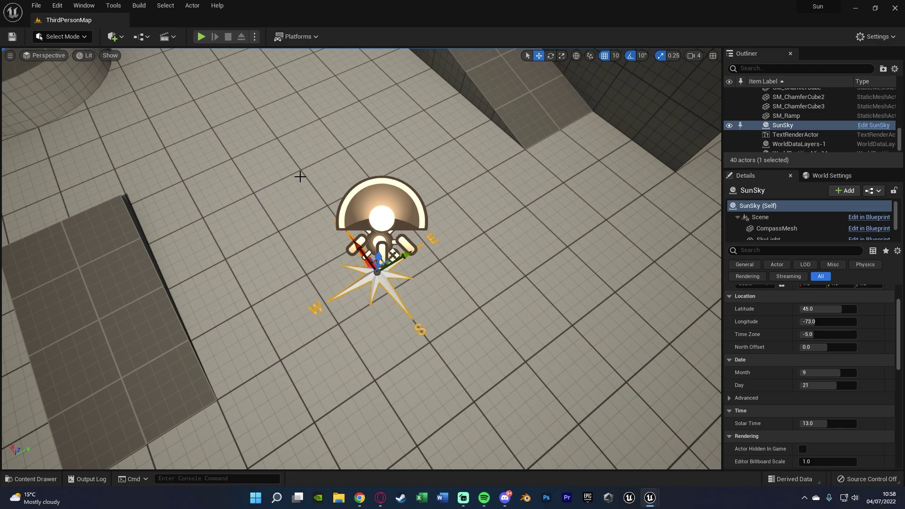
right_click_drag(456, 268, 603, 273)
Try rotating the SunSky actor's compass about its vertical axis.
key("e")
left_click_drag(297, 354, 338, 332)
mouse_move(263, 356)
right_mouse_down()
mouse_move(471, 351)
mouse_move(263, 356)
right_mouse_up()
left_click_drag(284, 354, 343, 336)
key("w")
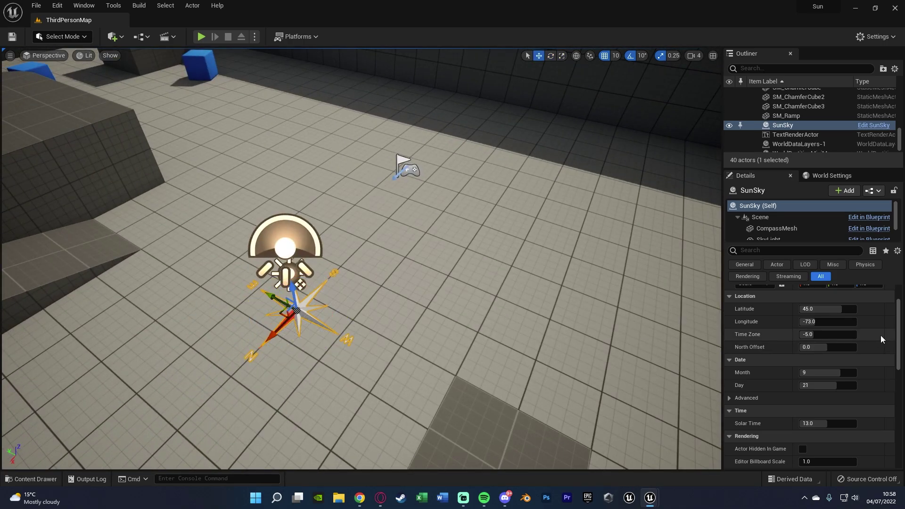
Try a North Offset of 90 on the SunSky actor and check the compass directions around the level.
mouse_move(811, 347)
left_mouse_down()
mouse_move(844, 347)
mouse_move(825, 347)
left_mouse_up()
left_click(825, 347)
type("90")
key("Return")
right_click_drag(602, 328, 462, 269)
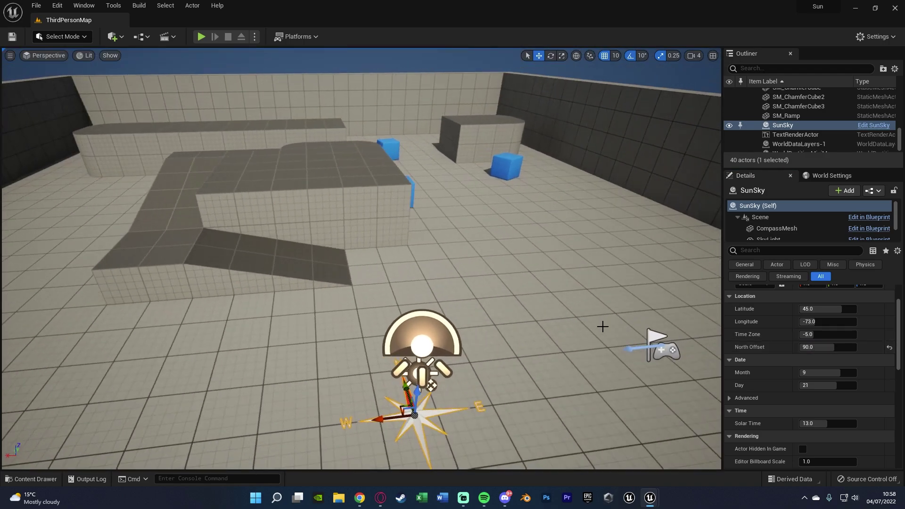
right_click_drag(436, 175, 302, 176)
Reset the SunSky actor's North Offset to its default and check its compass from several sides.
left_click(889, 347)
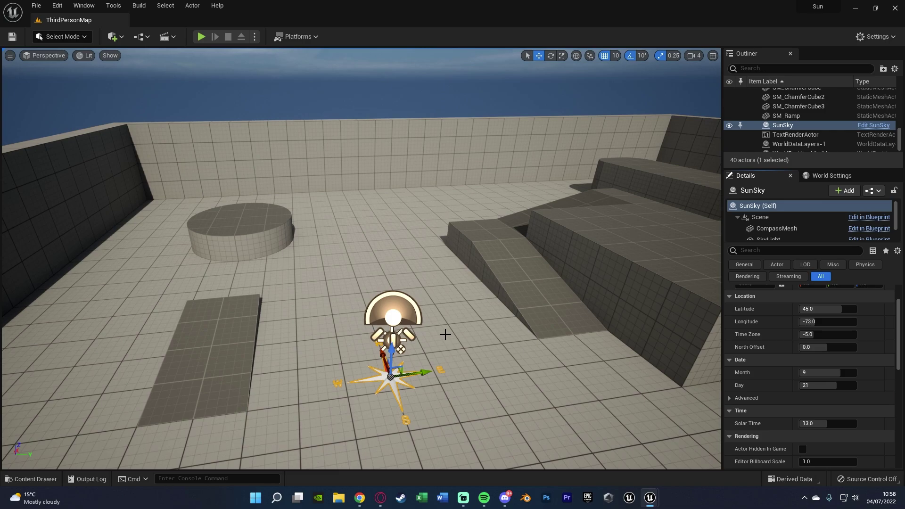
left_click_drag(430, 318, 282, 323, "alt")
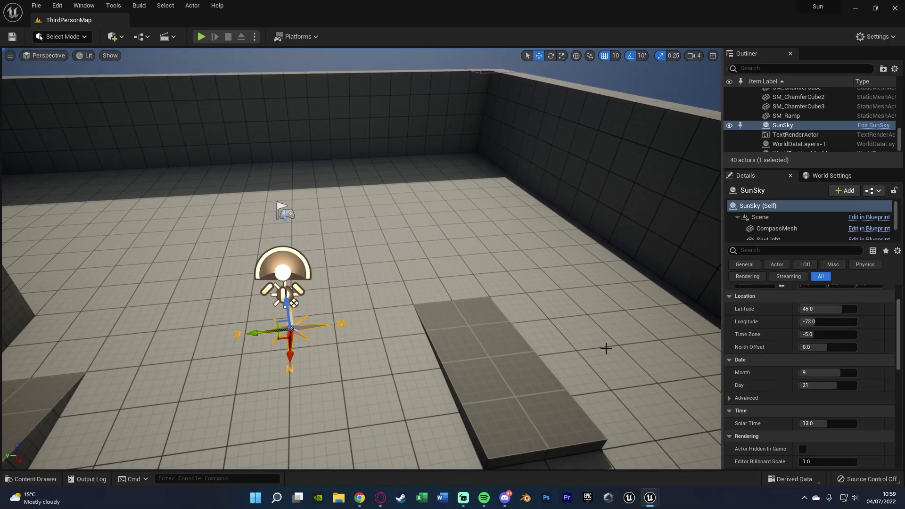
left_click_drag(462, 279, 399, 262, "alt")
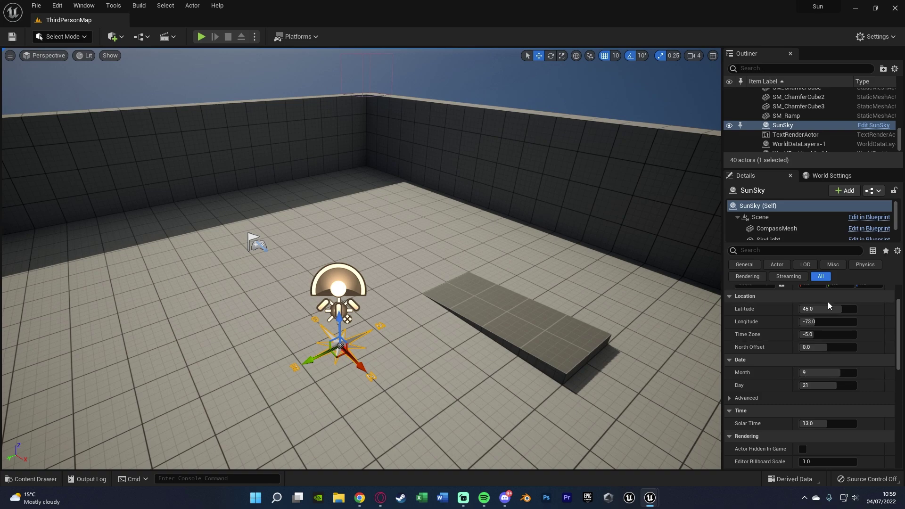
Set the SunSky location to latitude 0.1276, longitude 51.5072 and time zone 1.
left_click(831, 308)
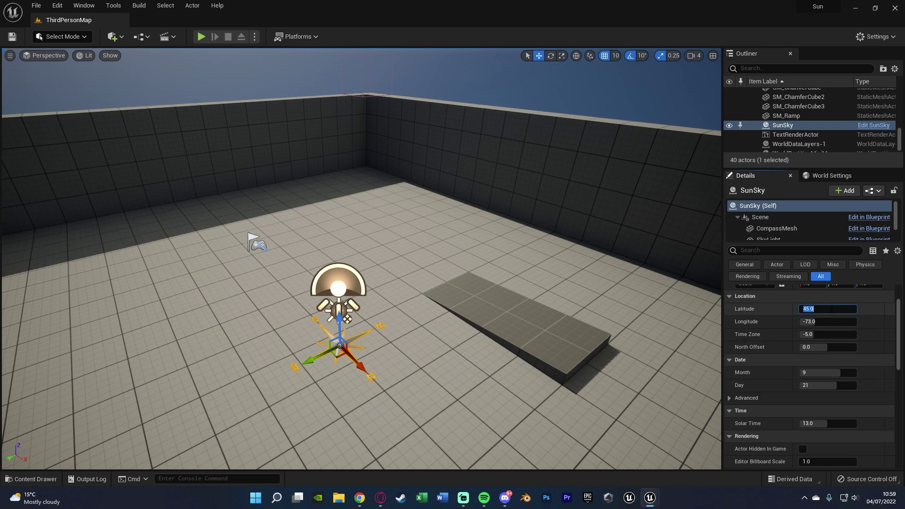
type("0.1276")
key("Tab")
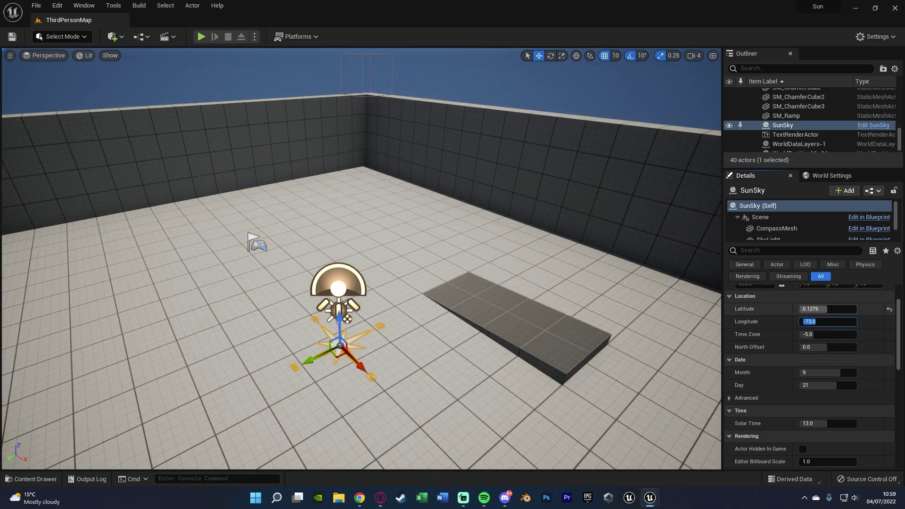
type("51.5072")
key("Tab")
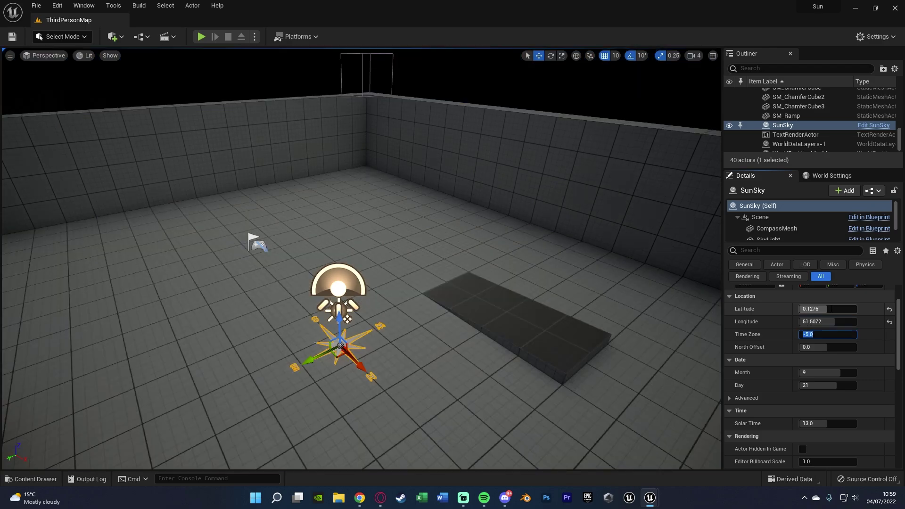
type("1")
key("Return")
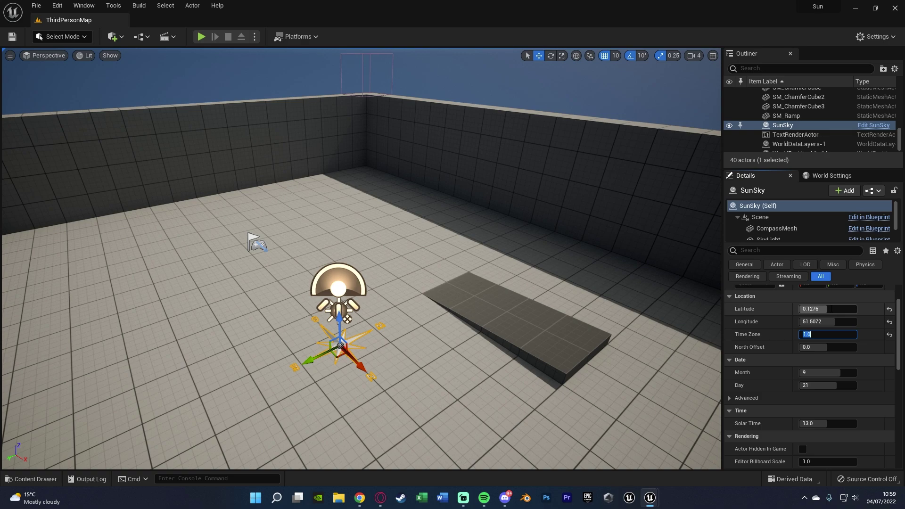
left_click(755, 338)
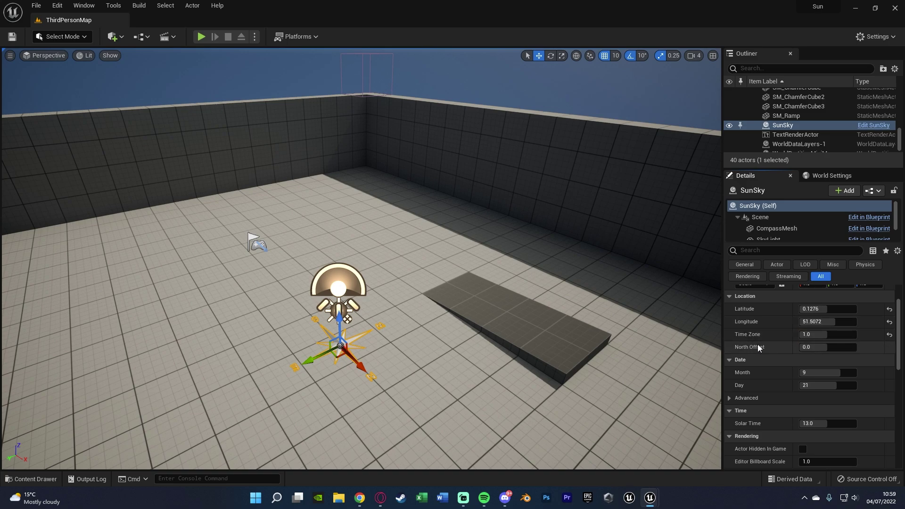
Set the SunSky date to month 7, day 4.
scroll(756, 348, "down", 2)
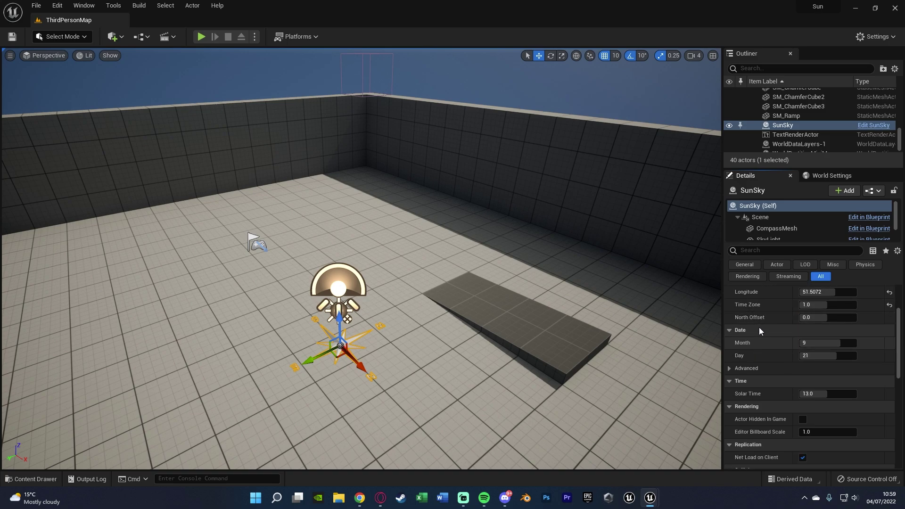
left_click(838, 345)
type("7")
key("Tab")
type("4")
key("Return")
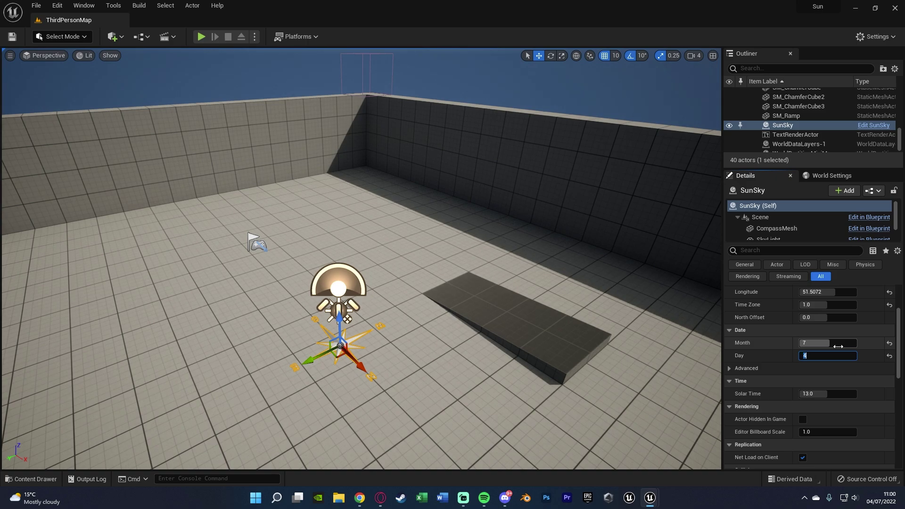
Set the SunSky actor's Solar Time to 11.
right_click_drag(552, 291, 533, 252)
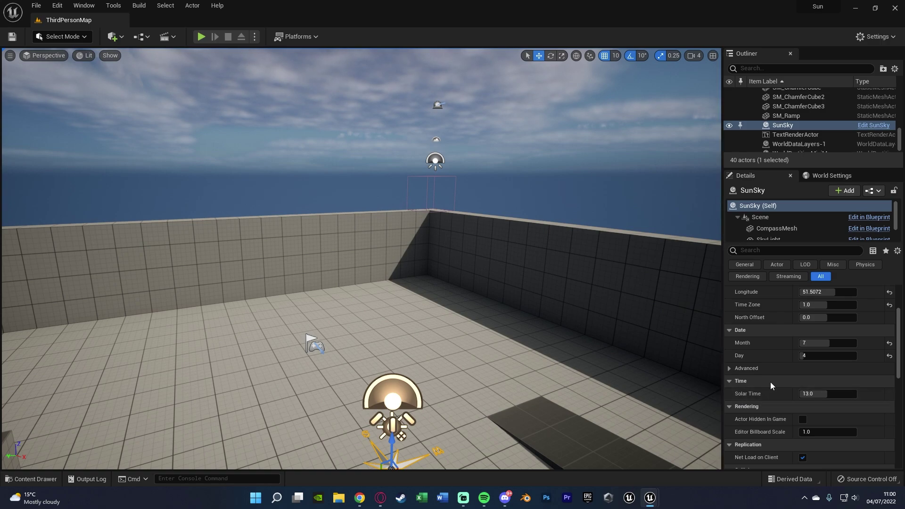
left_click(816, 395)
type("11")
key("Return")
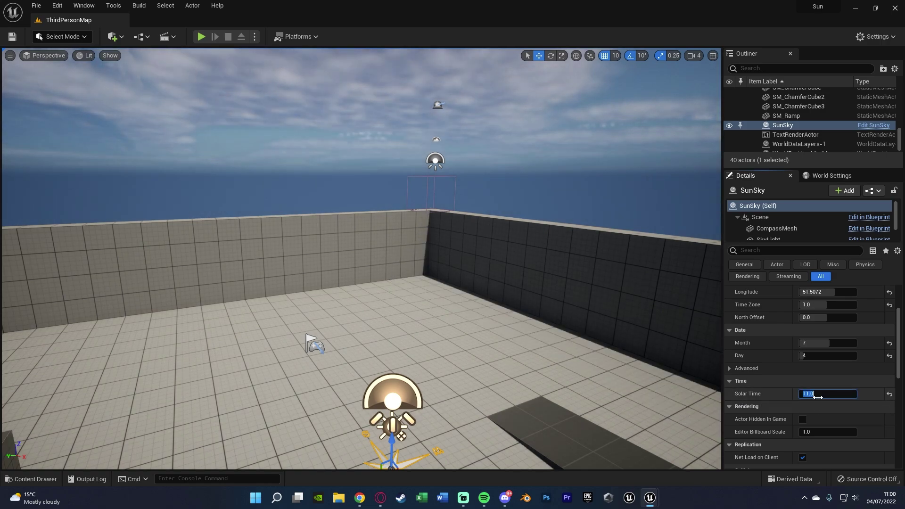
Examine the sun's position in the cloudy sky and compare it with the SunSky compass and the lighting in the level.
right_click_drag(527, 260, 636, 174)
right_click_drag(448, 264, 449, 246)
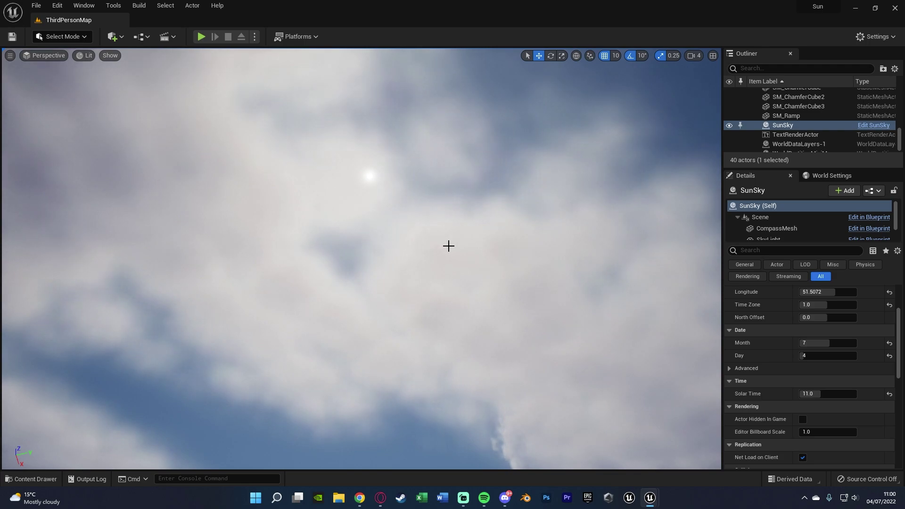
right_click_drag(448, 245, 444, 250)
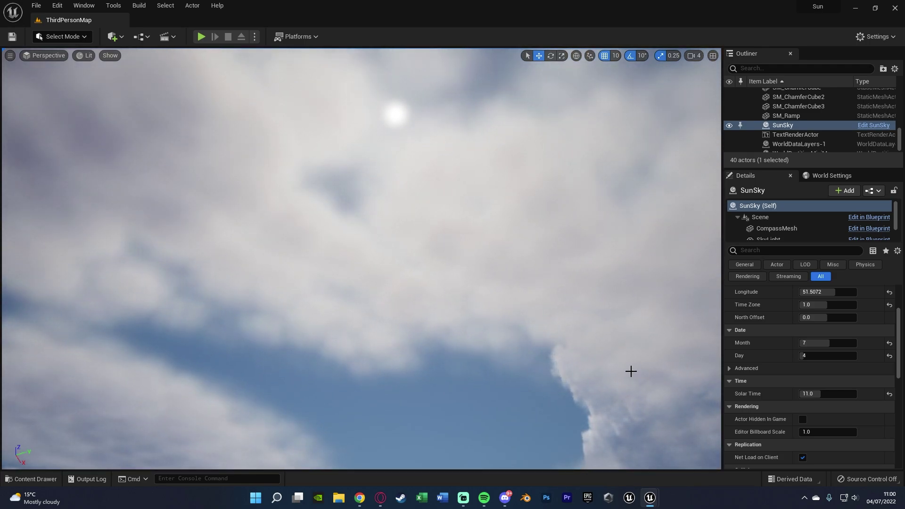
scroll(779, 370, "up", 1)
scroll(779, 371, "down", 1)
scroll(778, 372, "up", 1)
right_click_drag(637, 330, 637, 424)
right_click_drag(399, 275, 424, 231)
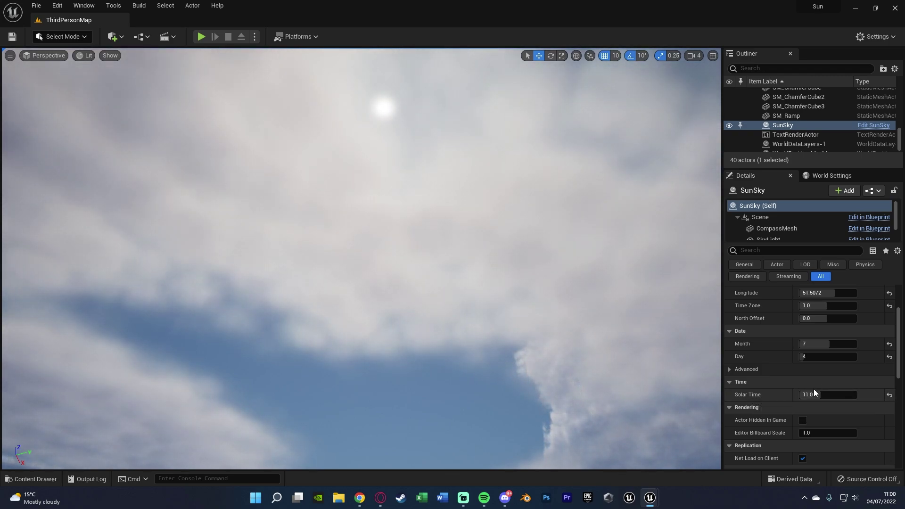
right_click_drag(536, 256, 536, 372)
key("s")
key("w")
right_click_drag(441, 183, 441, 183)
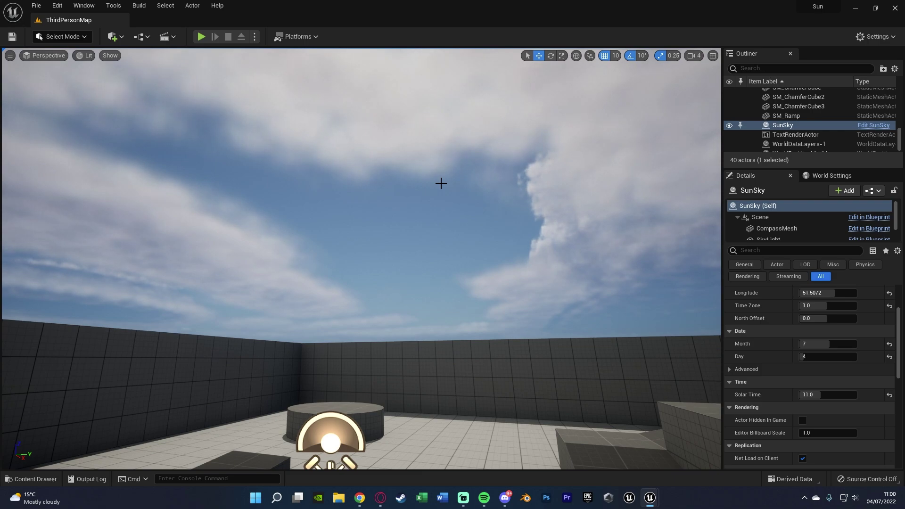
right_click_drag(373, 268, 372, 268)
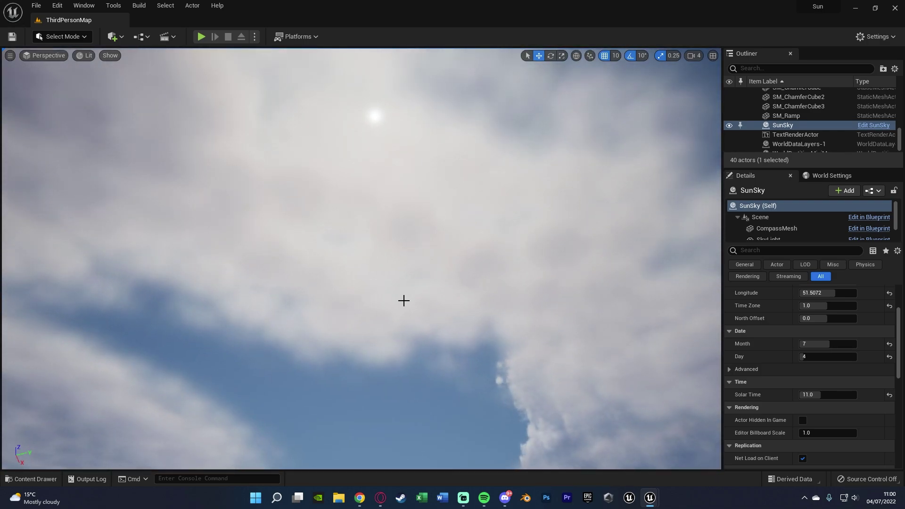
right_click_drag(404, 300, 403, 299)
right_click_drag(405, 245, 406, 245)
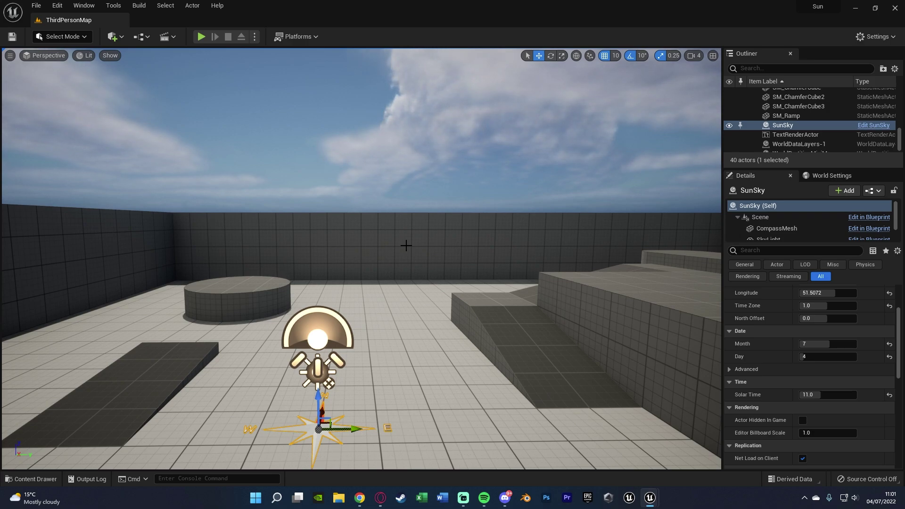
Look up at the sky again and view the level in a fullscreen viewport.
scroll(784, 324, "up", 2)
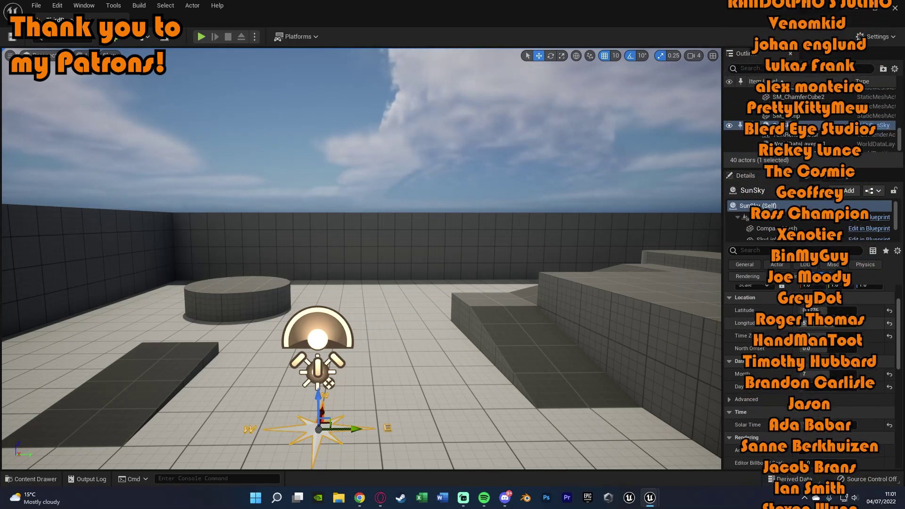
right_click_drag(422, 327, 377, 246)
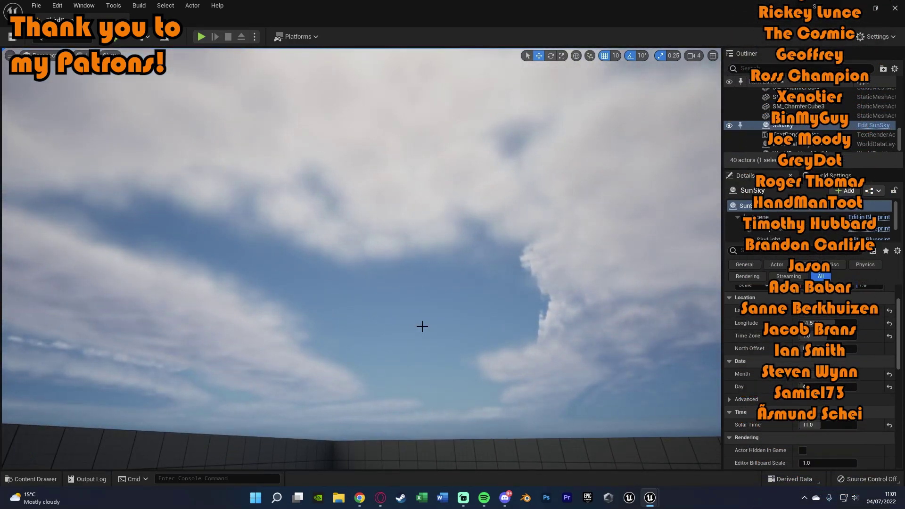
key("F11")
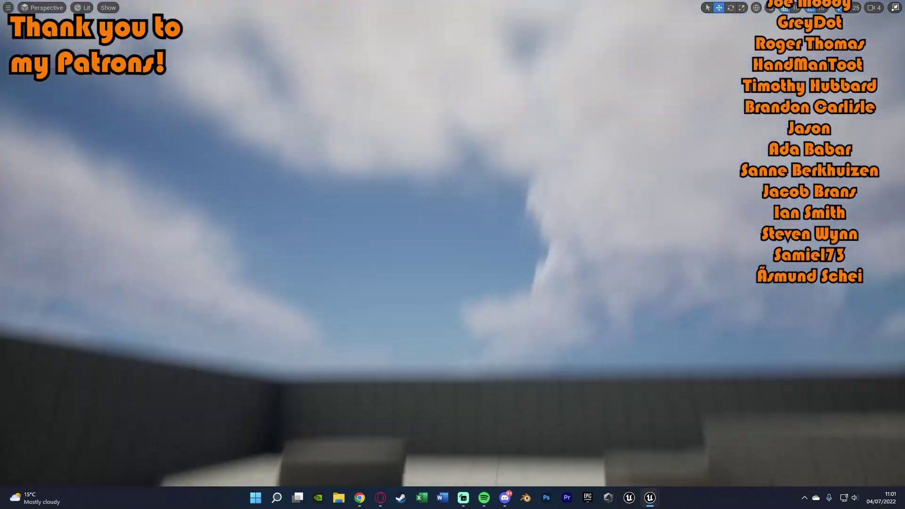